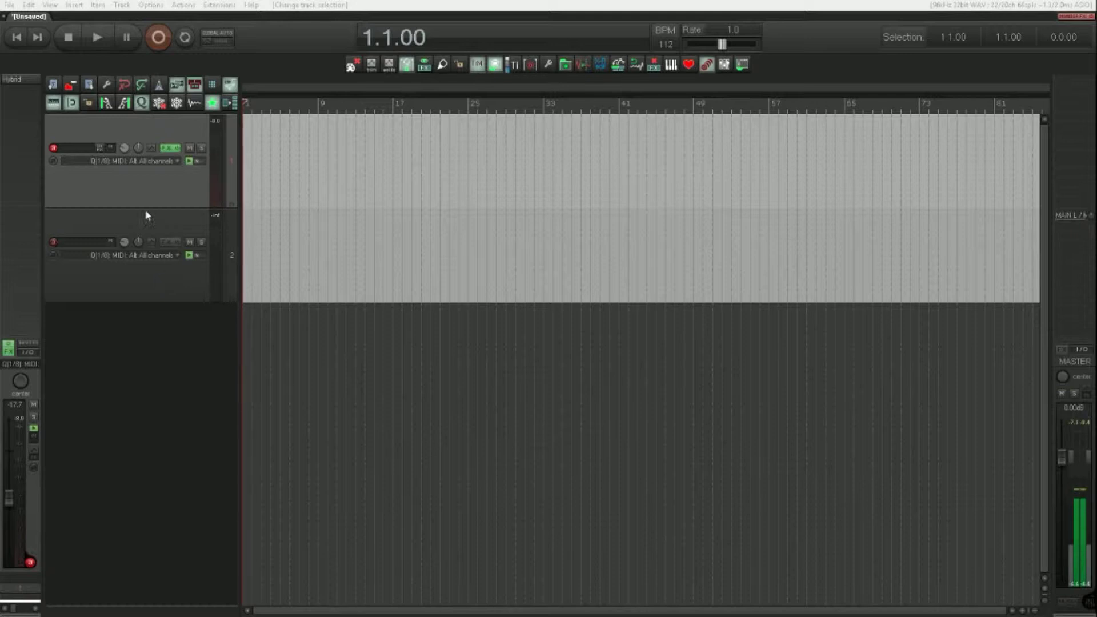
- Open the Hybrid synth on track 1 and close it again
click(132, 197)
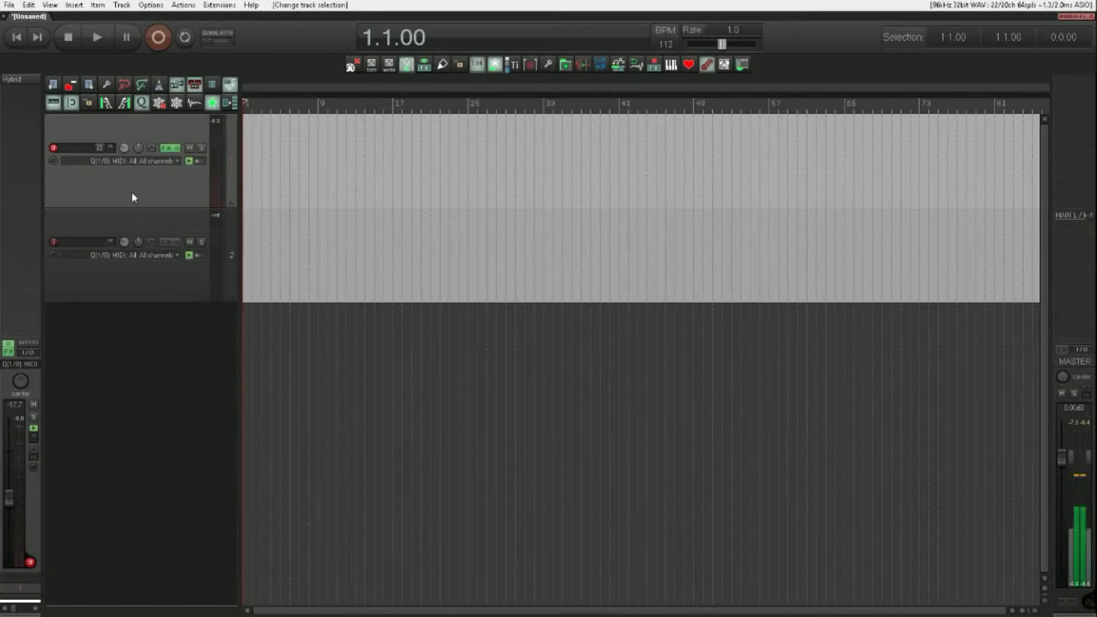
click(28, 83)
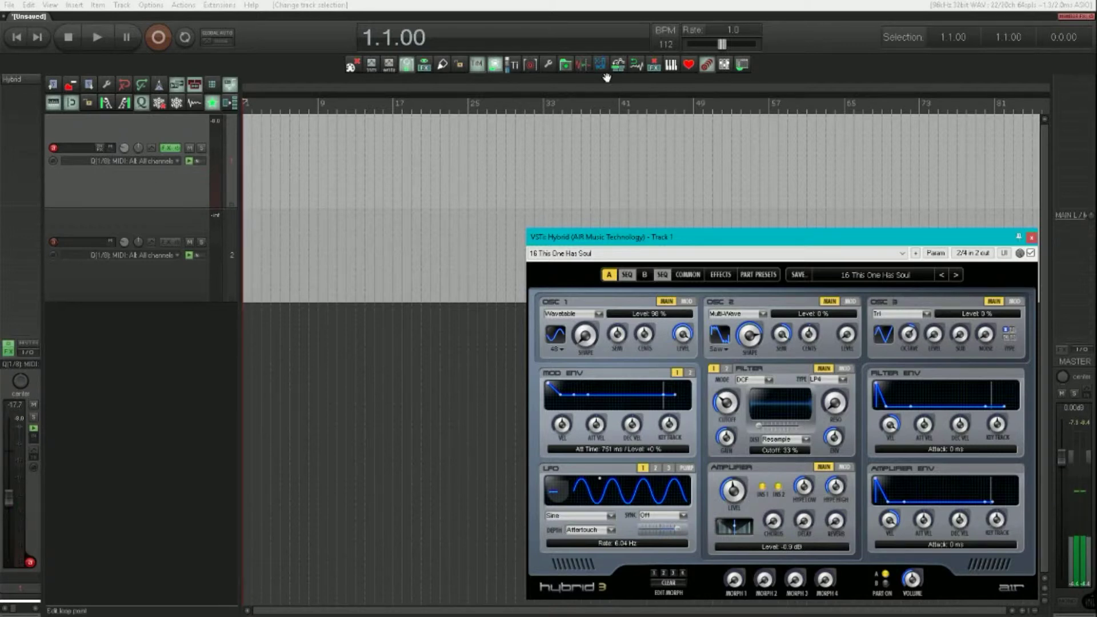
click(19, 78)
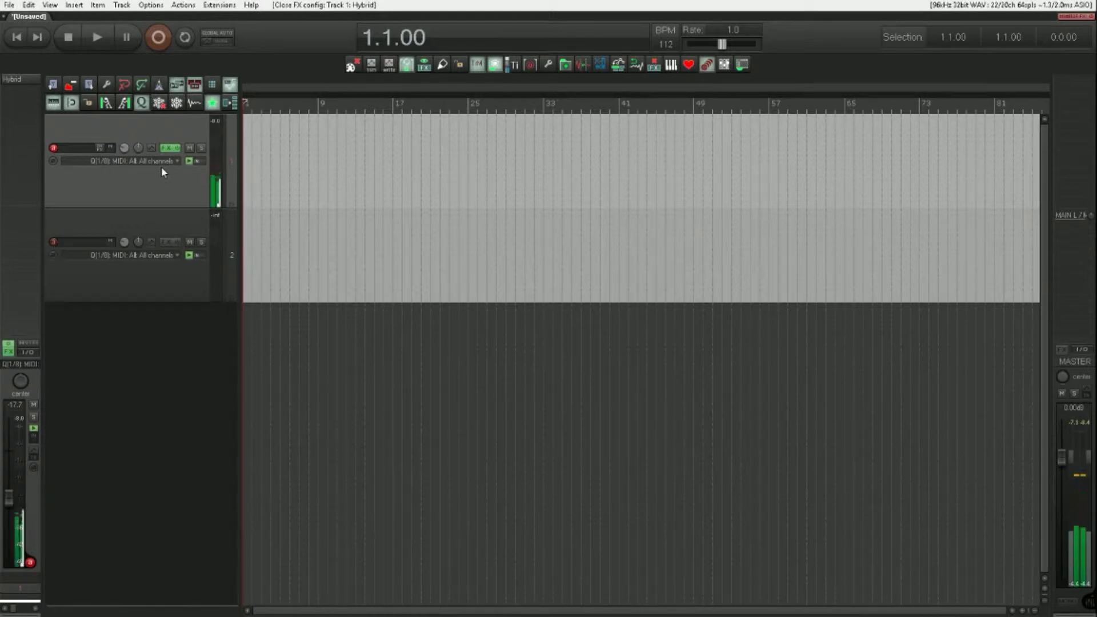
- Confirm track 1 records from All MIDI Inputs, then record a short MIDI take
click(182, 165)
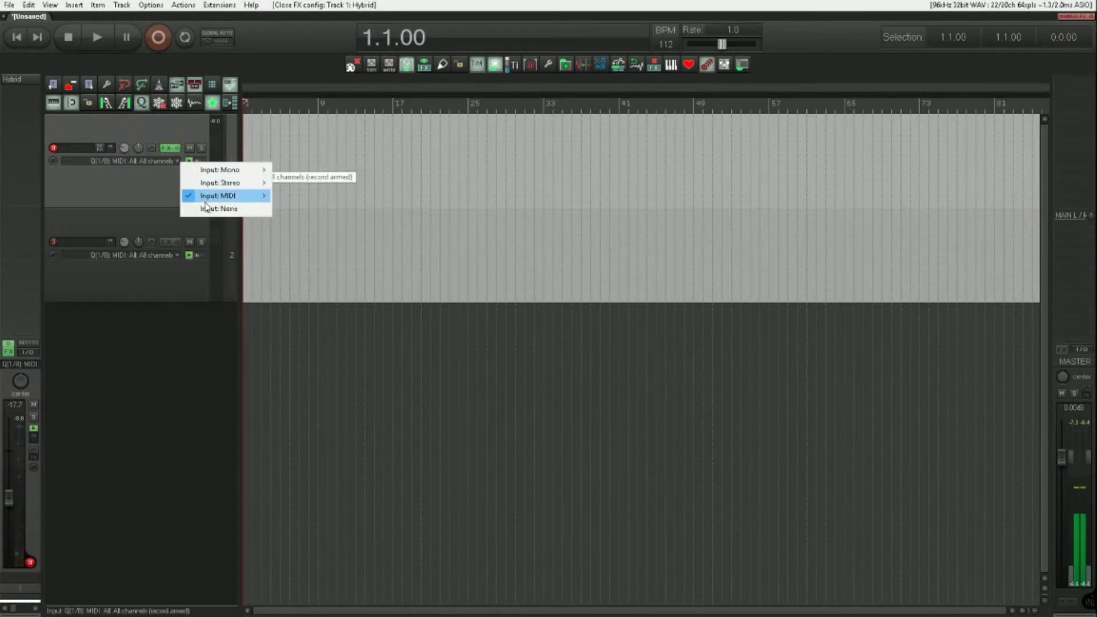
mouse_move(212, 200)
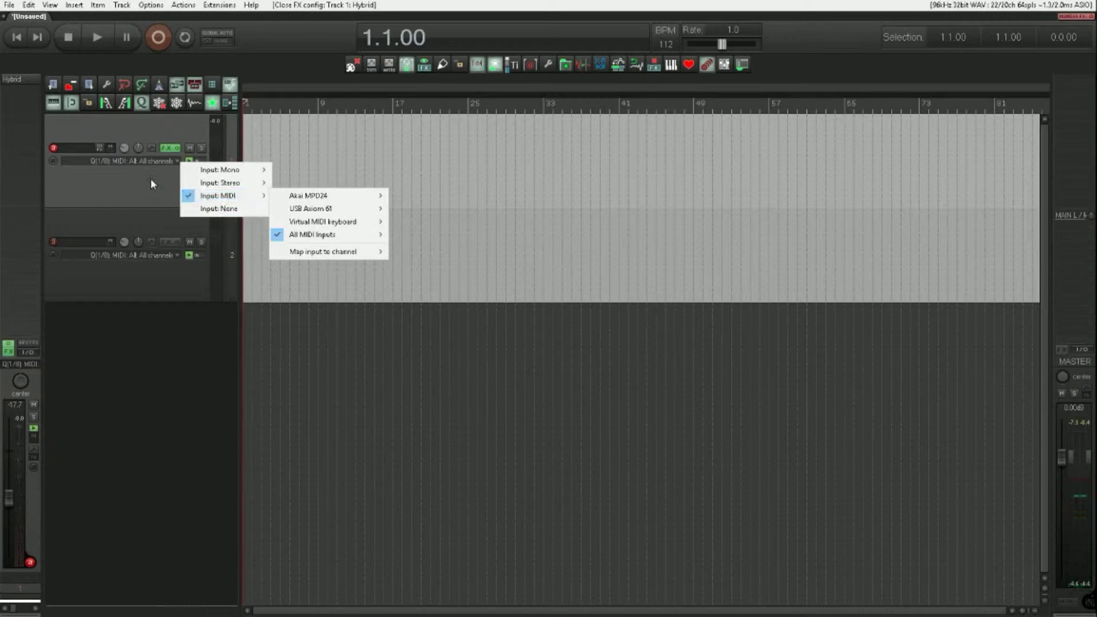
key(Escape)
key(Escape)
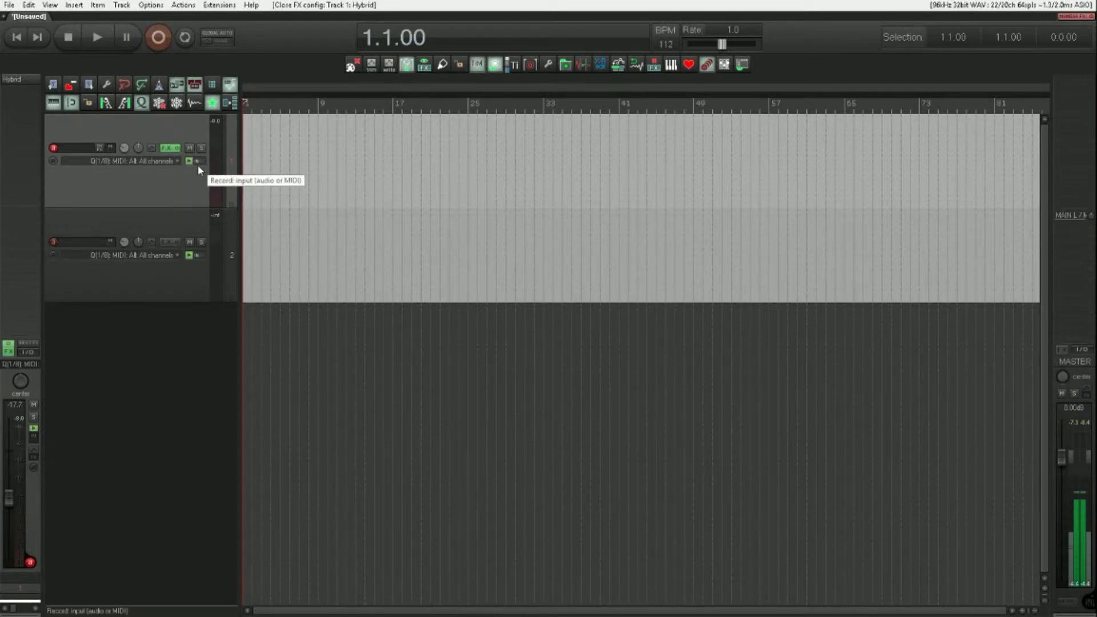
key(ctrl+r)
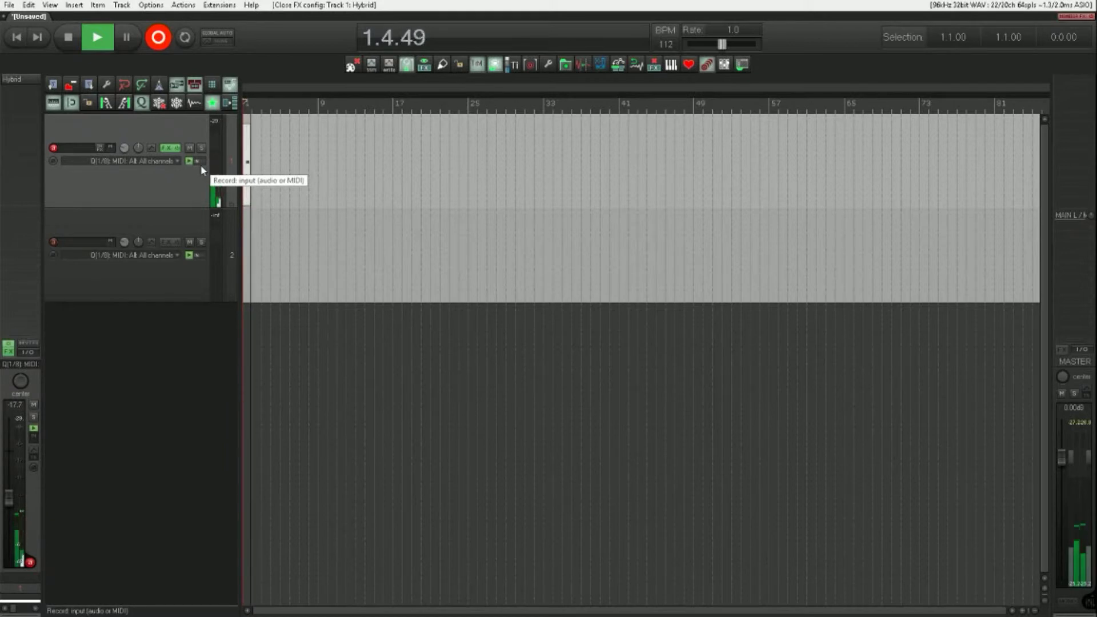
key(space)
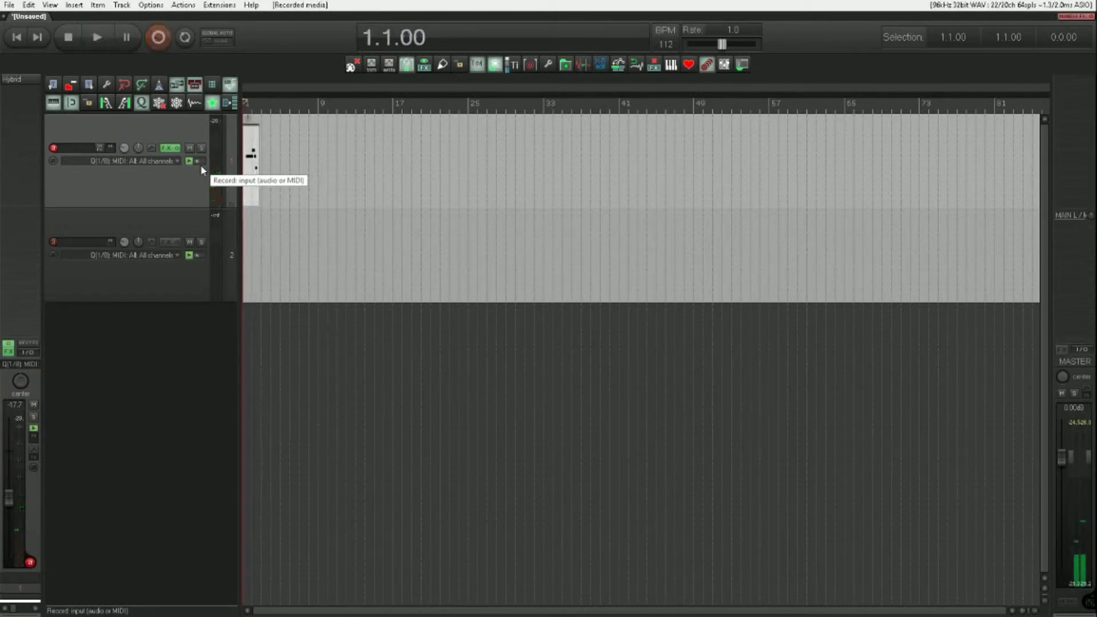
scroll(255, 168, up, 10)
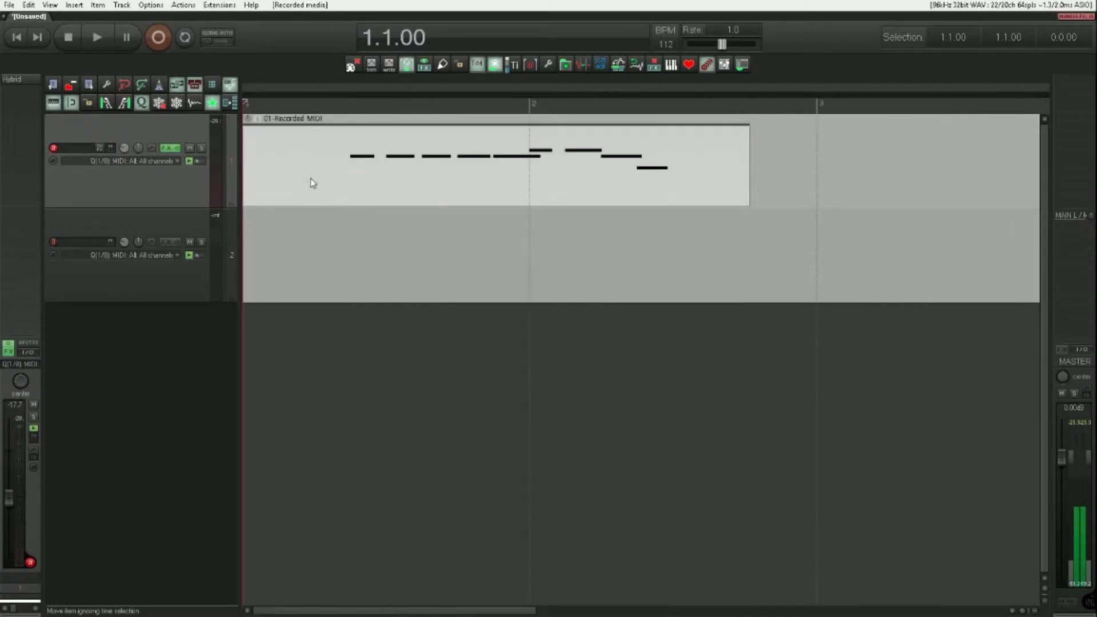
- Set the grid line spacing to 1/8 in the snap and grid settings
right_click(76, 106)
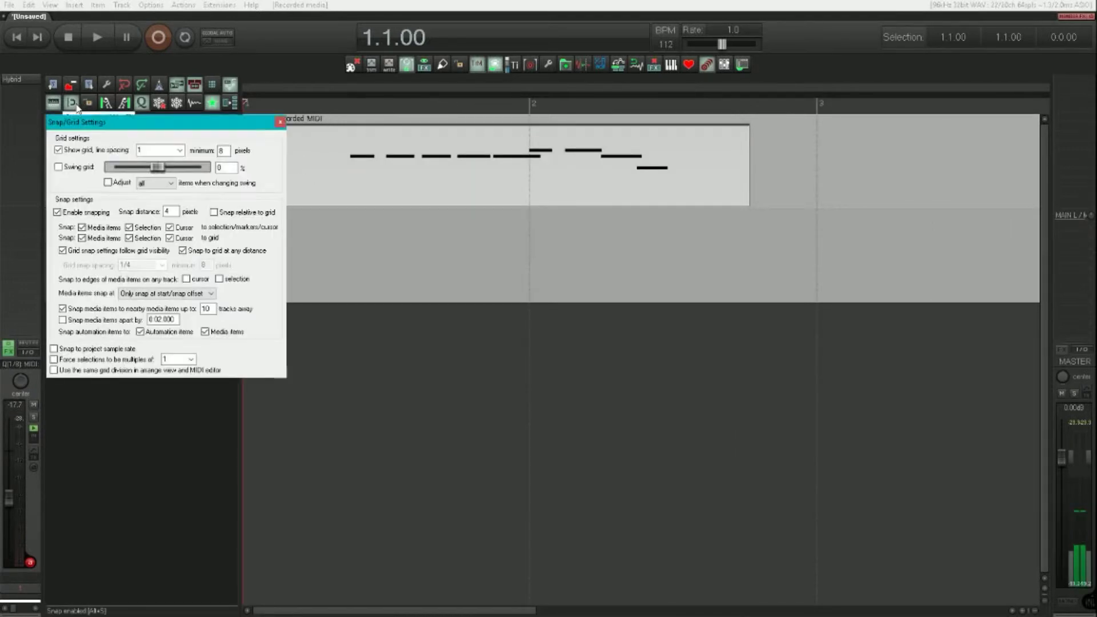
click(180, 150)
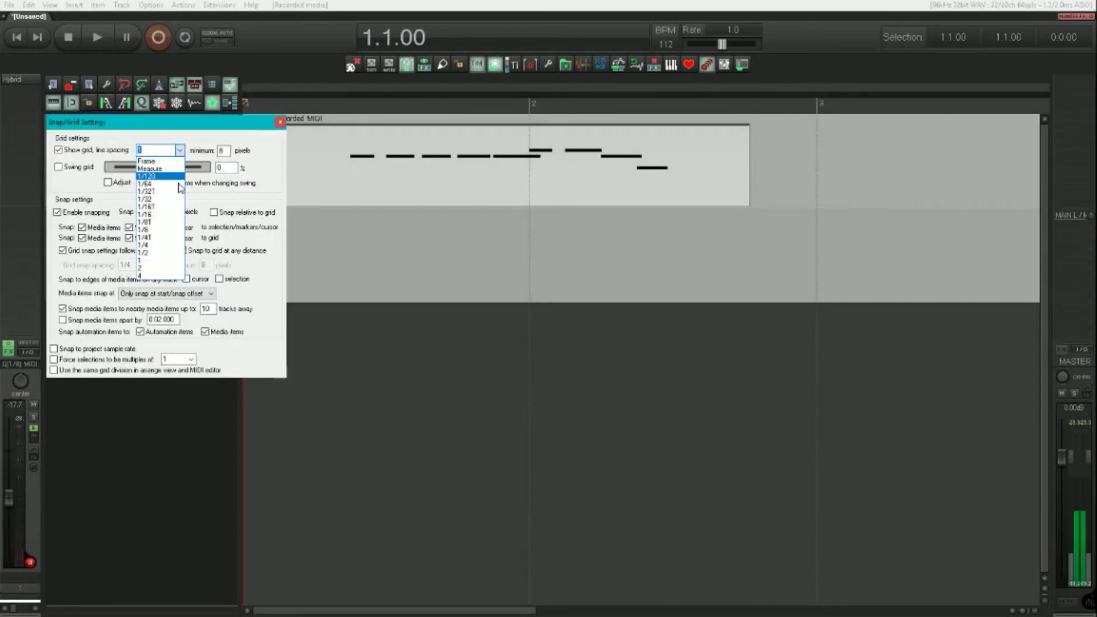
click(160, 229)
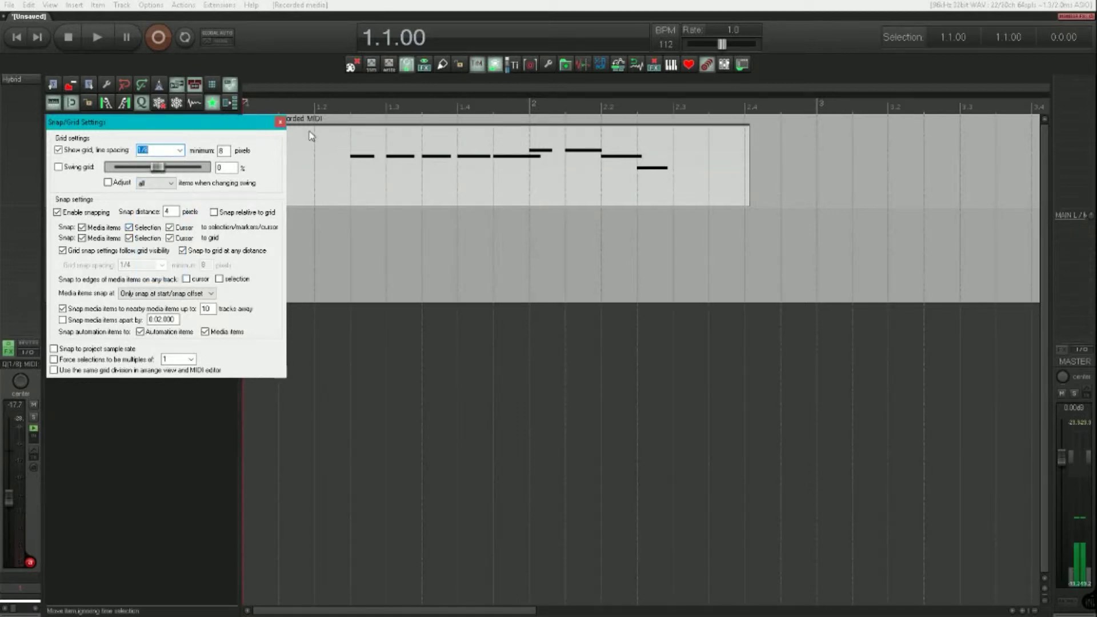
click(280, 122)
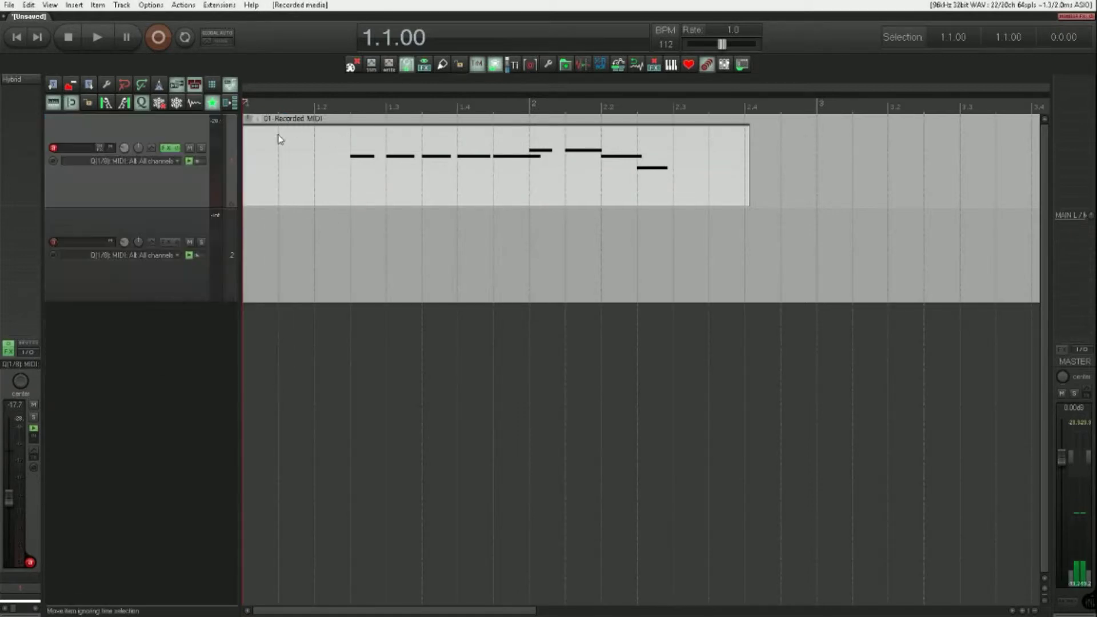
- Delete the recorded MIDI item and return the play position to the project start
click(387, 193)
key(Delete)
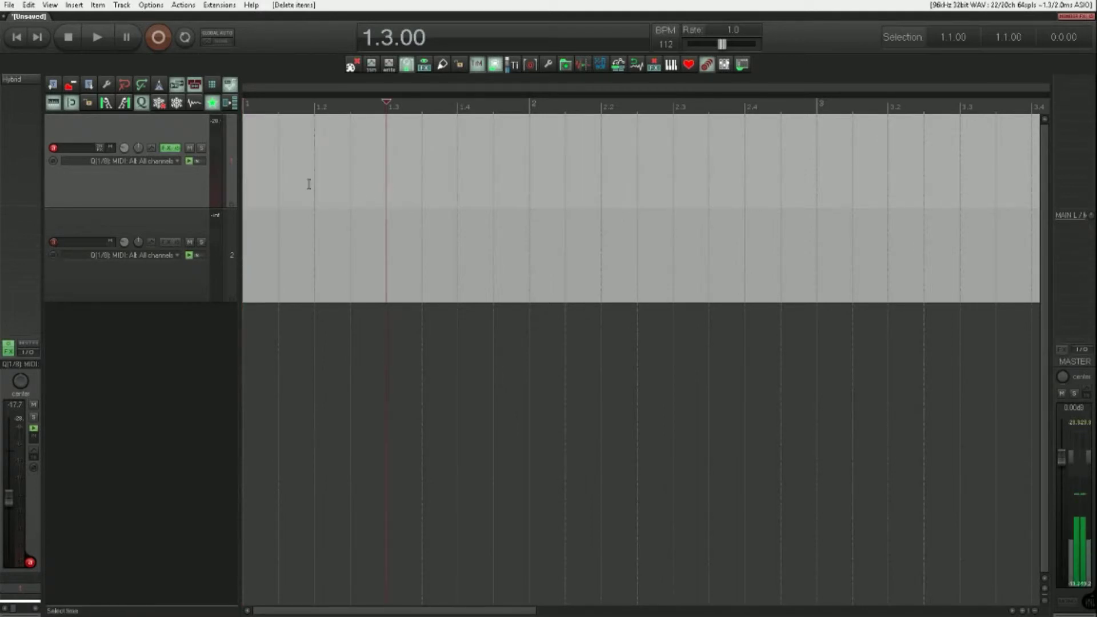
key(Home)
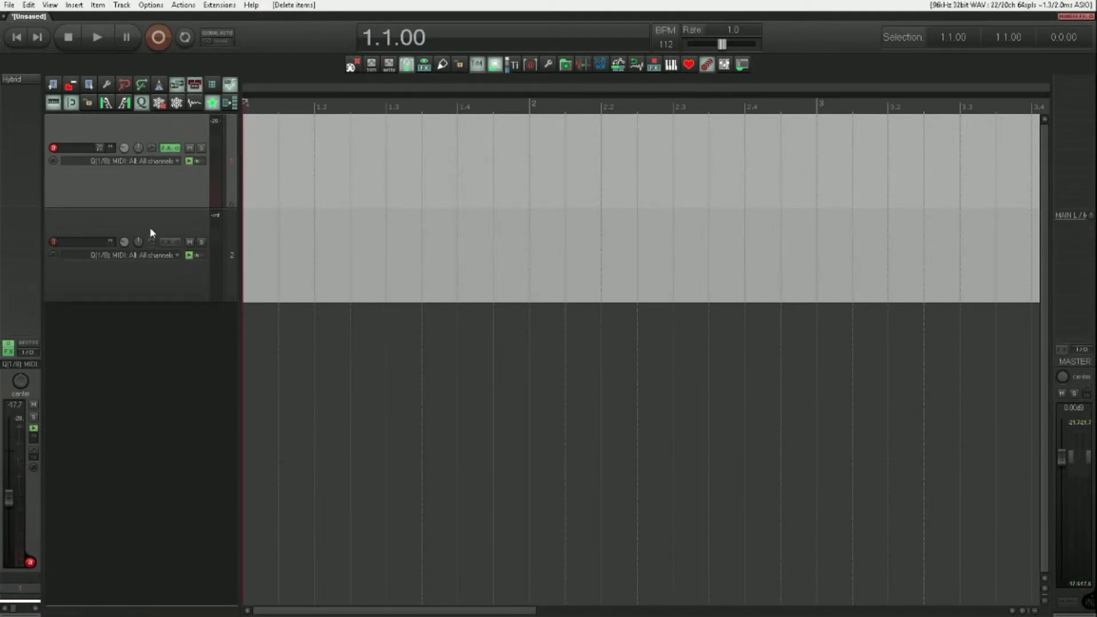
- Load Scaler on track 2 with the Chill chord set
click(144, 223)
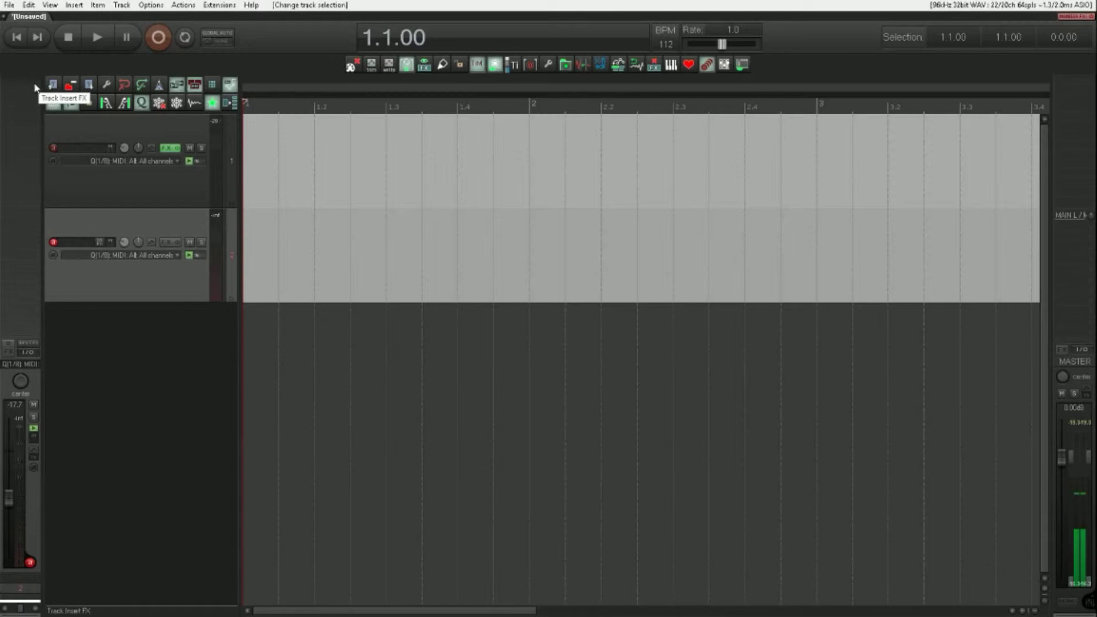
click(52, 85)
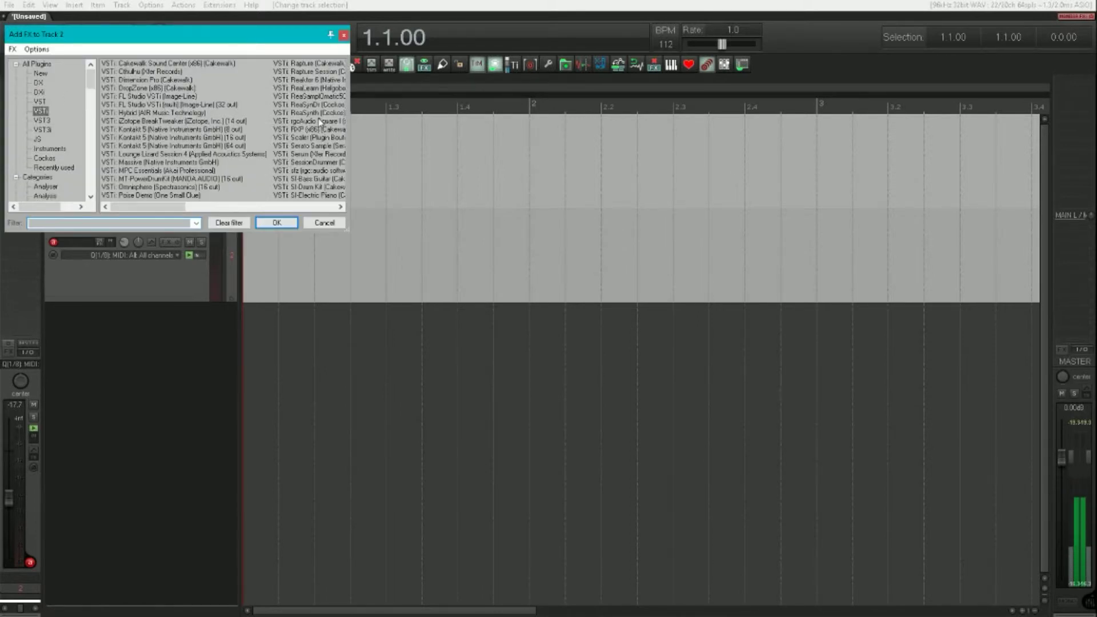
double_click(314, 138)
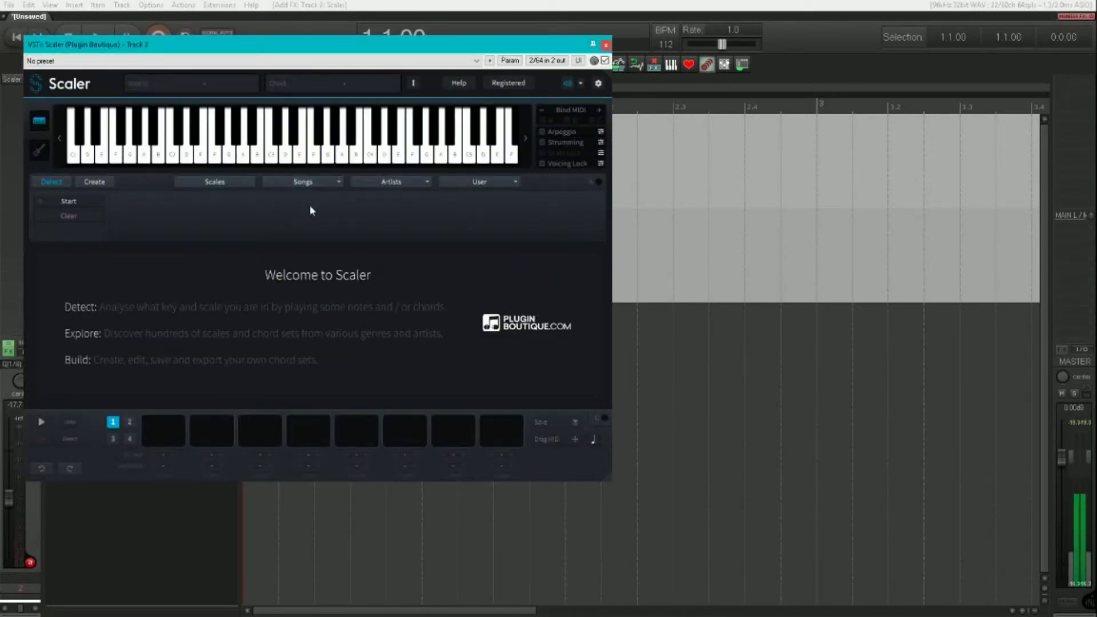
click(299, 184)
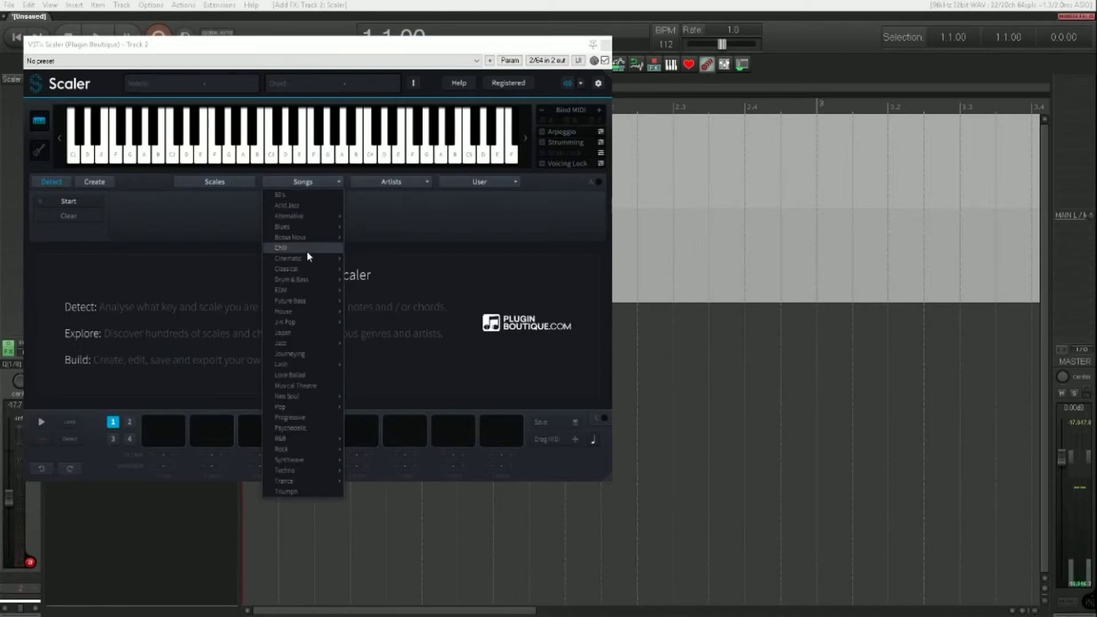
click(281, 248)
- Audition the chords from C min to F sus4, then enable Bind MIDI A
click(133, 212)
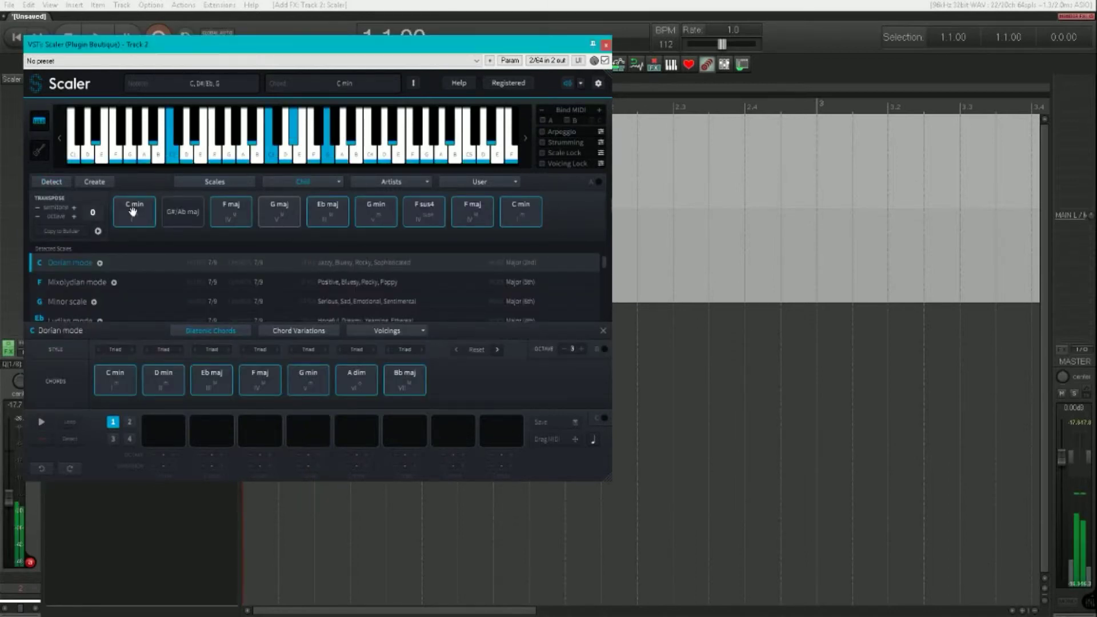
click(225, 220)
click(278, 220)
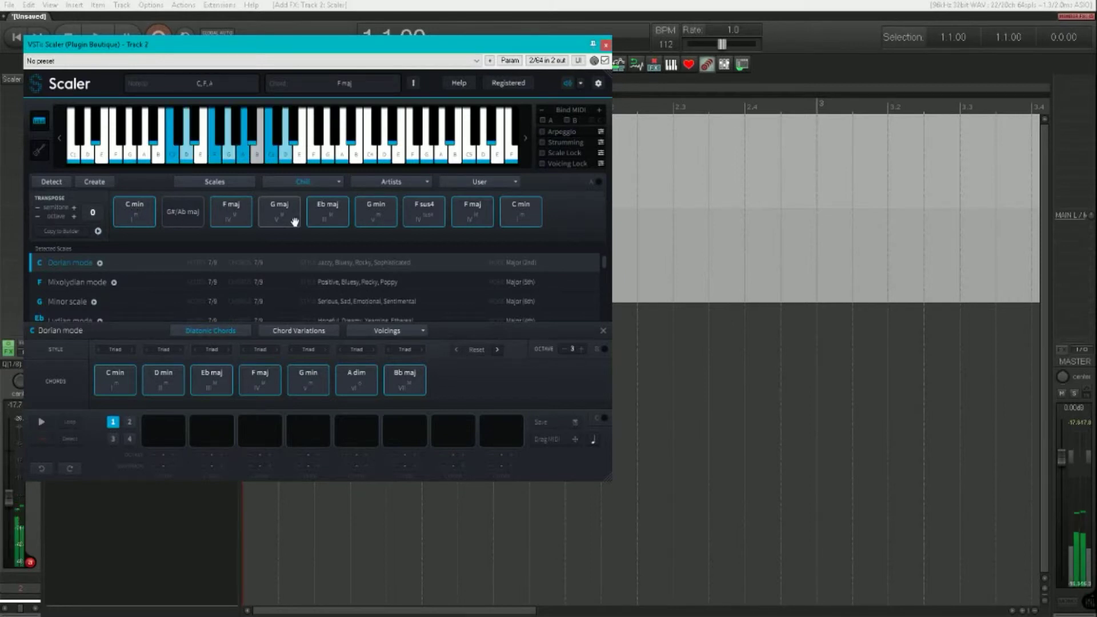
click(325, 220)
click(408, 210)
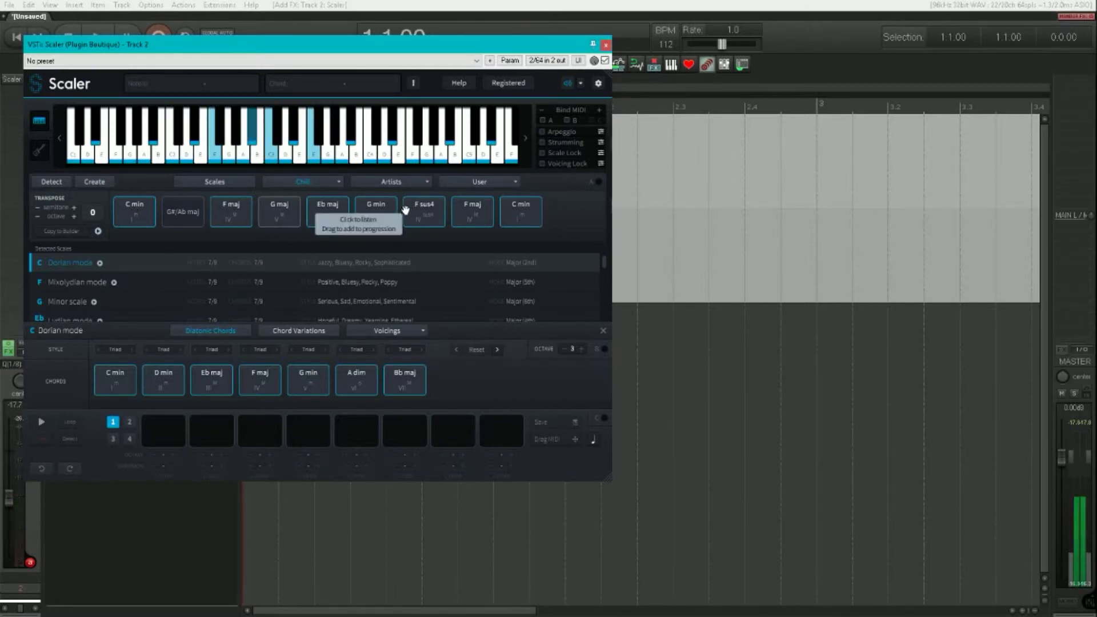
click(544, 121)
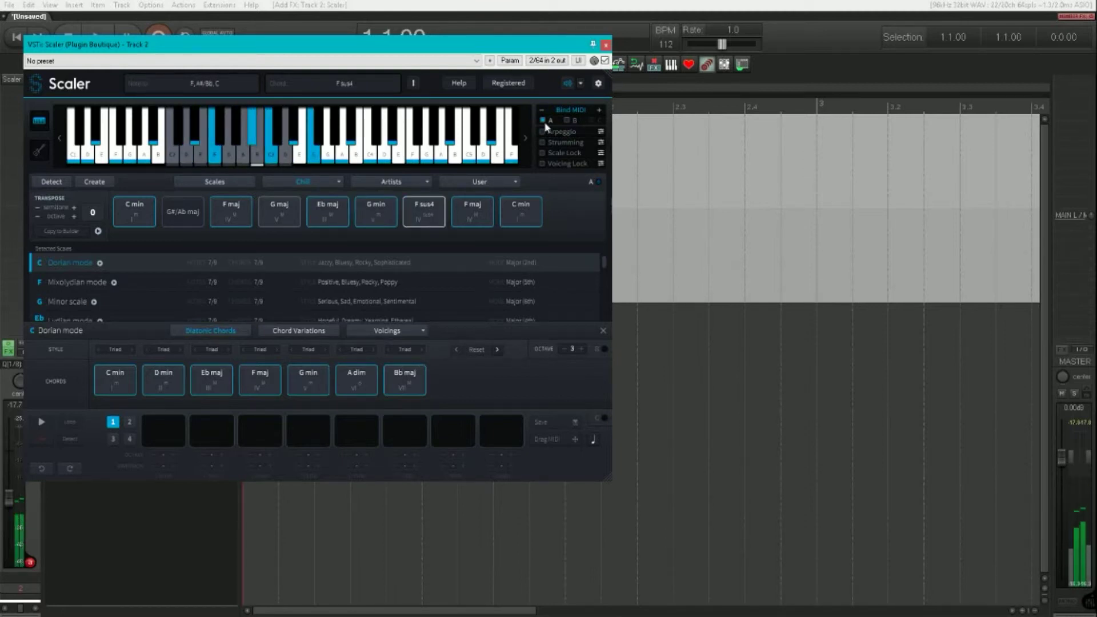
- Turn off track 2's master send and add a send to track 1 with audio set to None
click(606, 45)
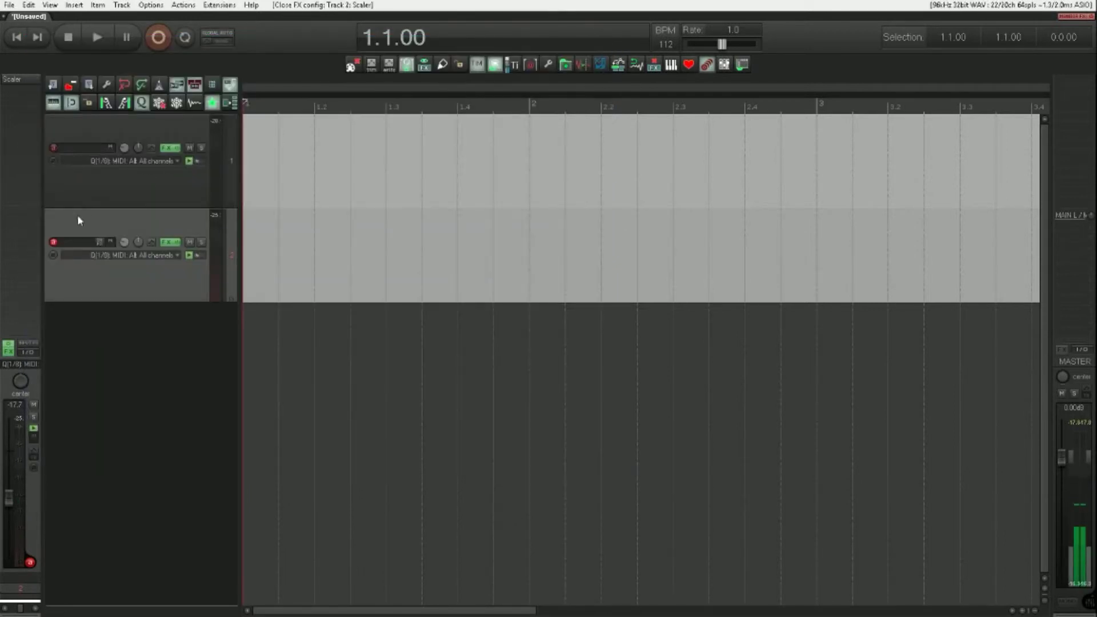
alt+click(114, 239)
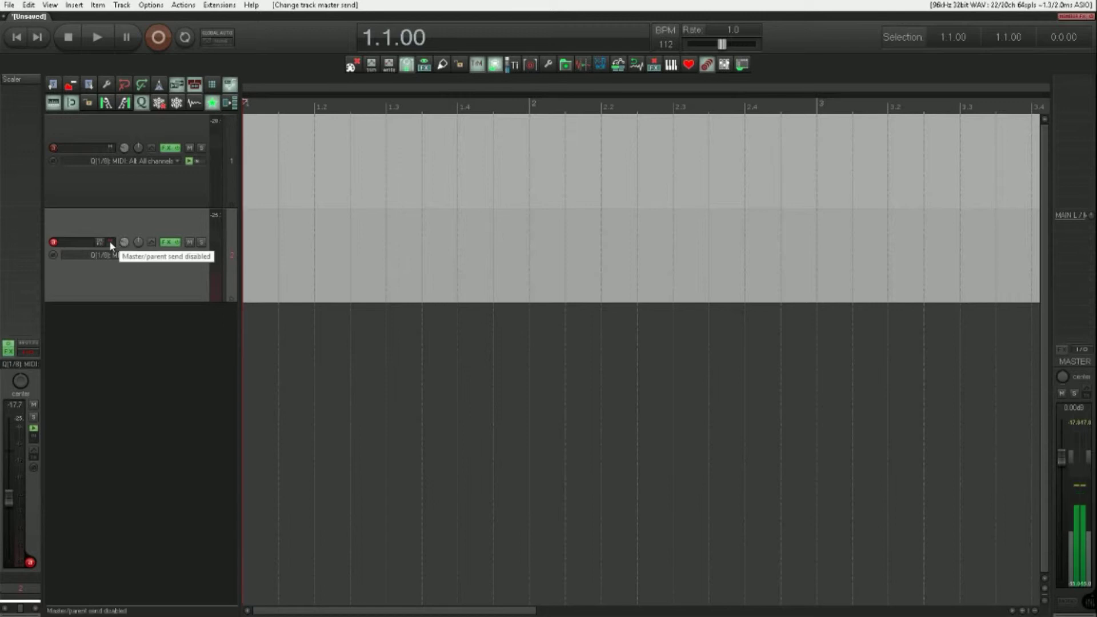
drag(110, 244, 112, 150)
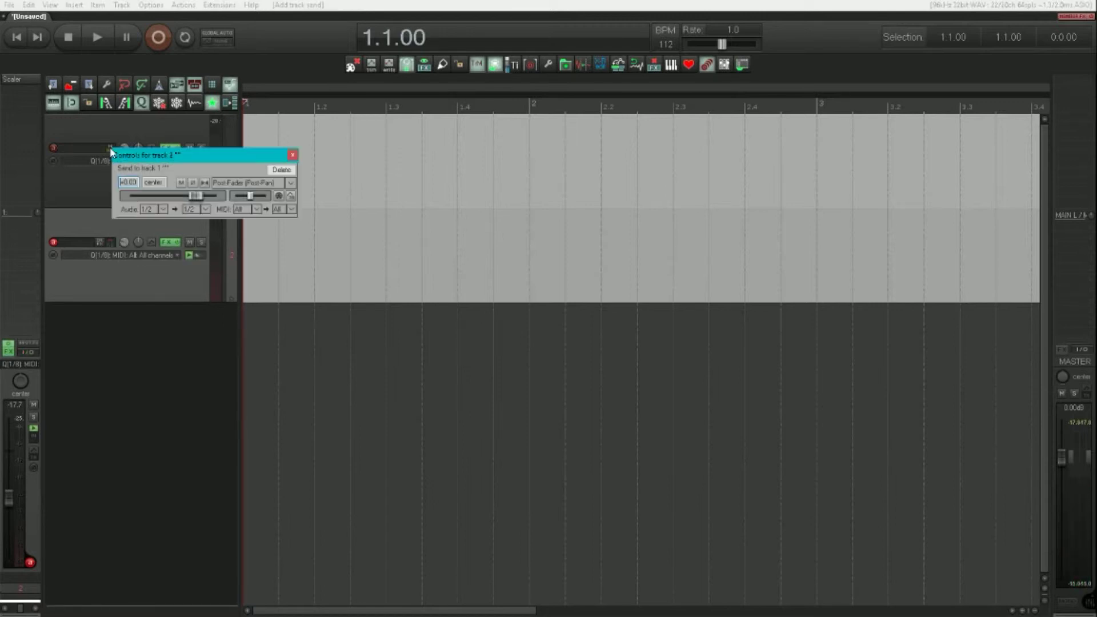
click(163, 210)
click(167, 218)
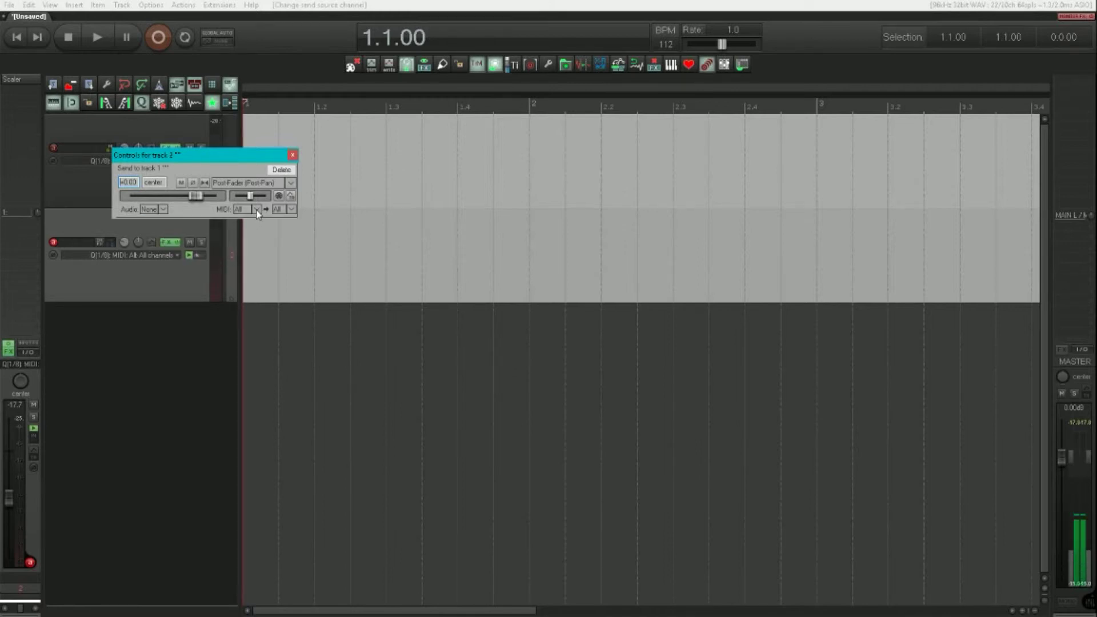
click(293, 155)
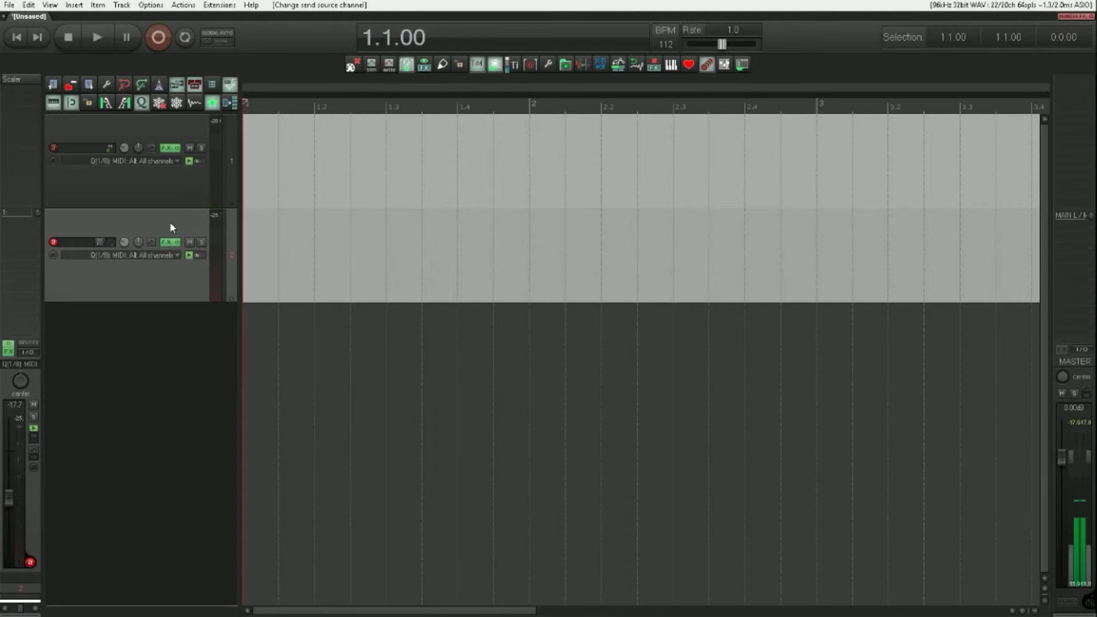
- Reopen the Scaler window, reposition it, and close it
click(19, 78)
drag(203, 48, 611, 162)
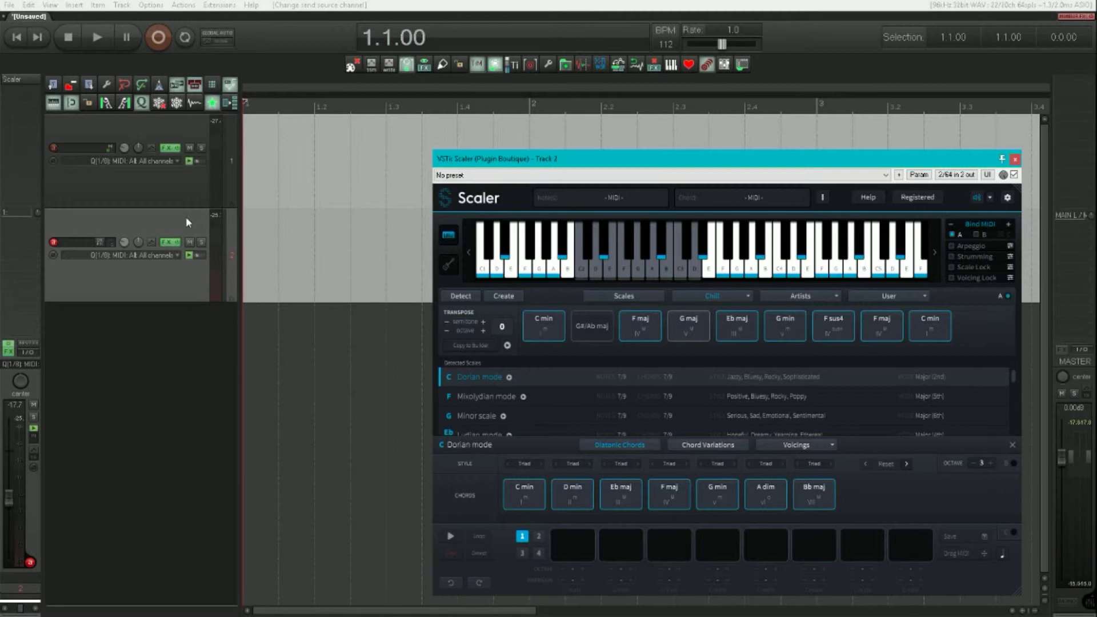
key(Escape)
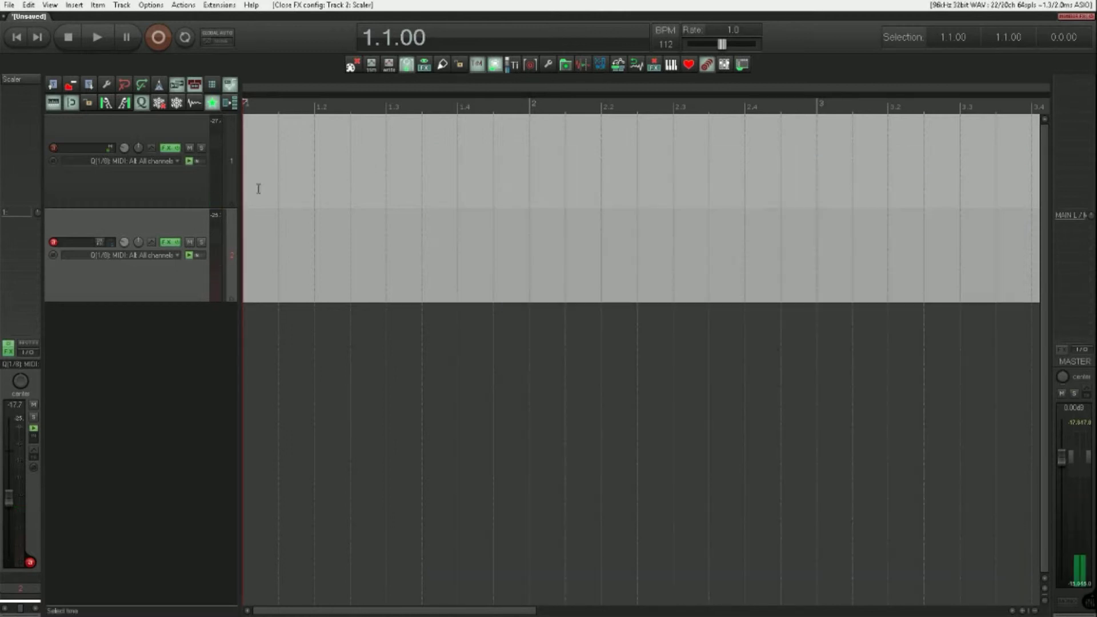
- Set track 2's record mode to Record: output (MIDI)
right_click(53, 245)
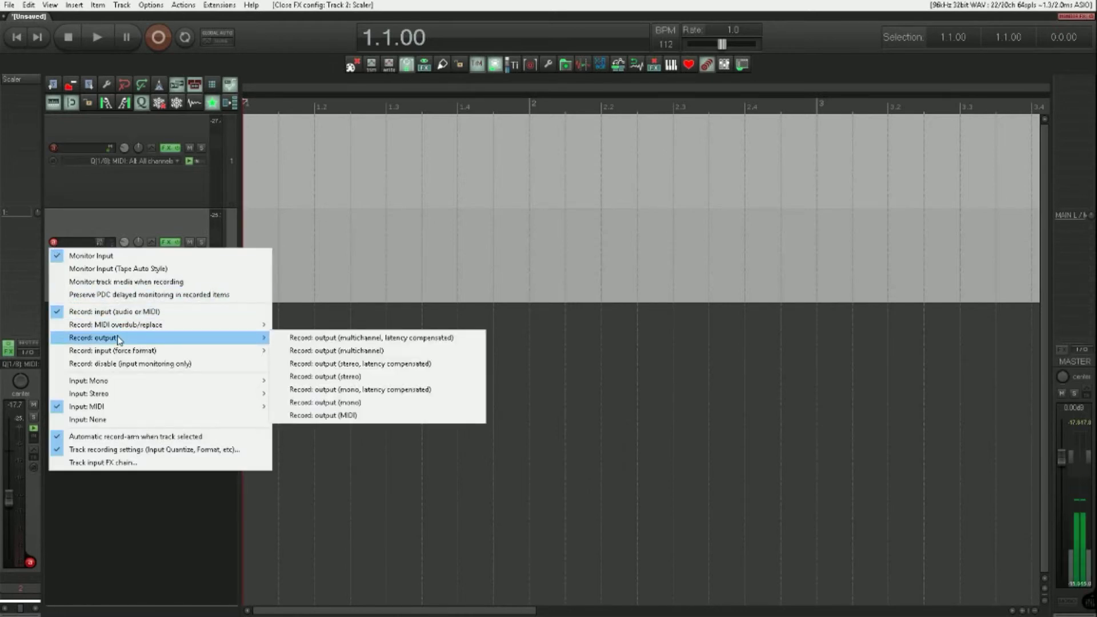
mouse_move(260, 337)
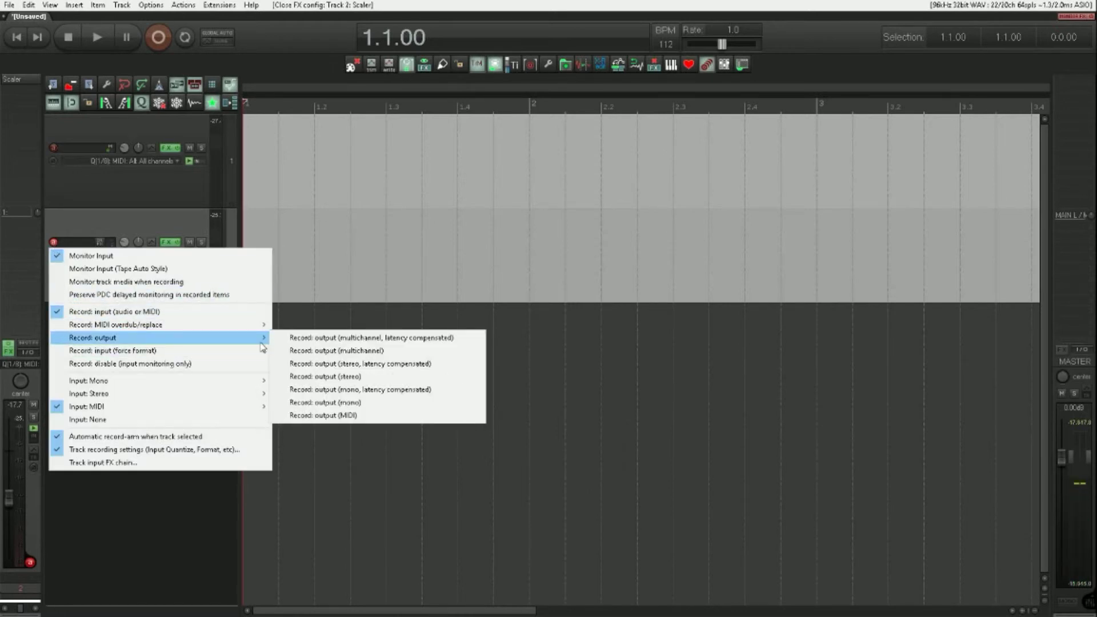
click(330, 415)
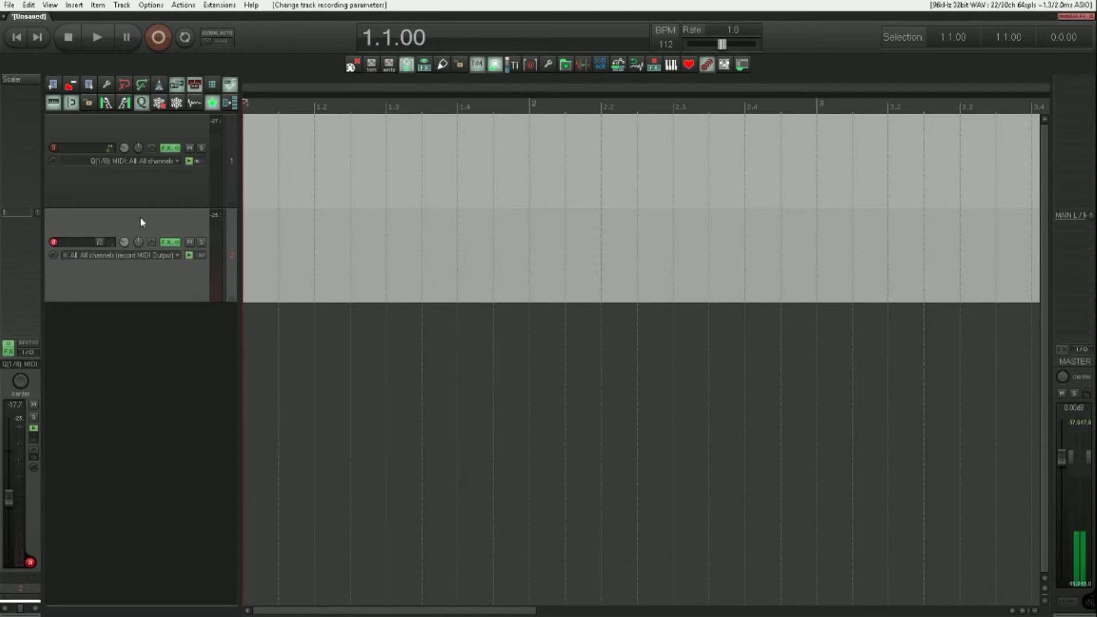
- Record about three bars of Scaler's chords on track 2, then select the new item
key(ctrl+r)
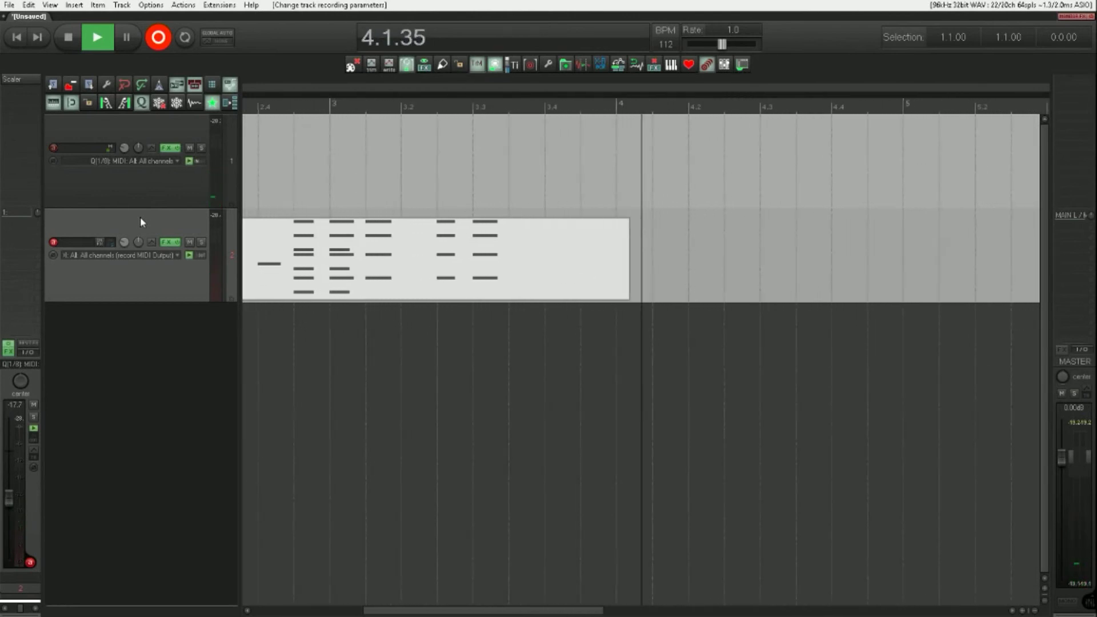
key(space)
scroll(498, 215, down, 3)
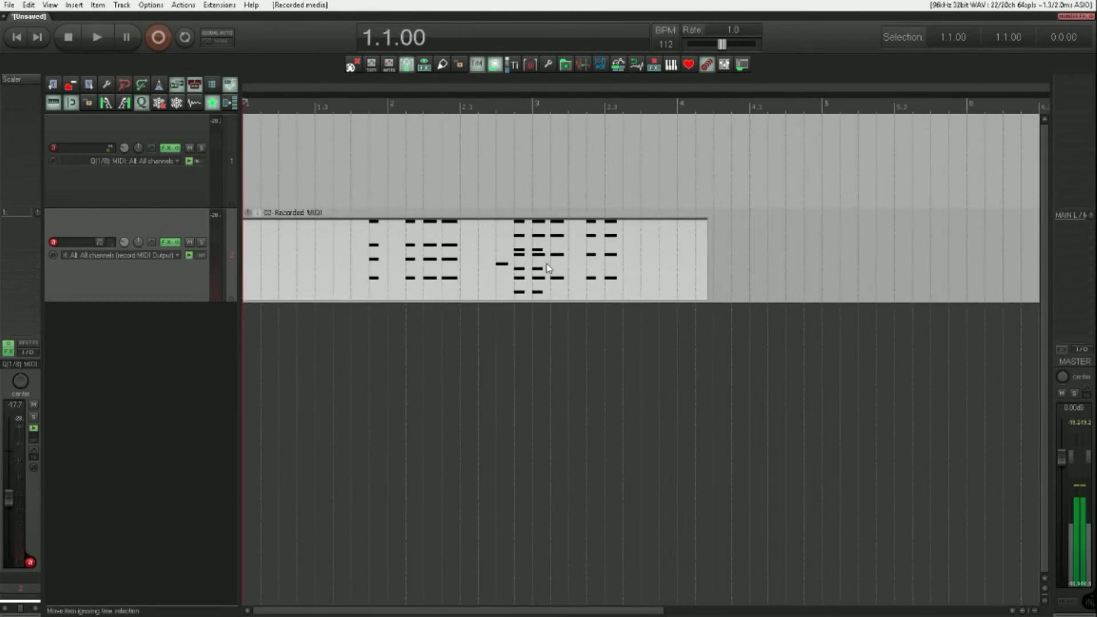
click(552, 267)
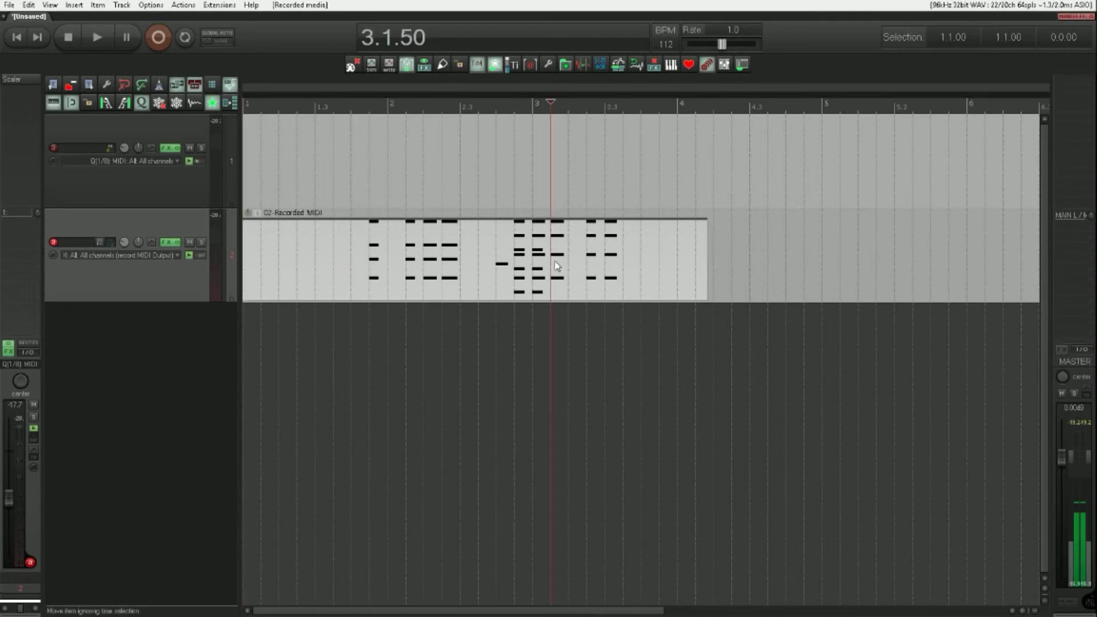
- Drag the 02-Recorded MIDI item from track 2 onto track 1 at 1.1.00
key(z)
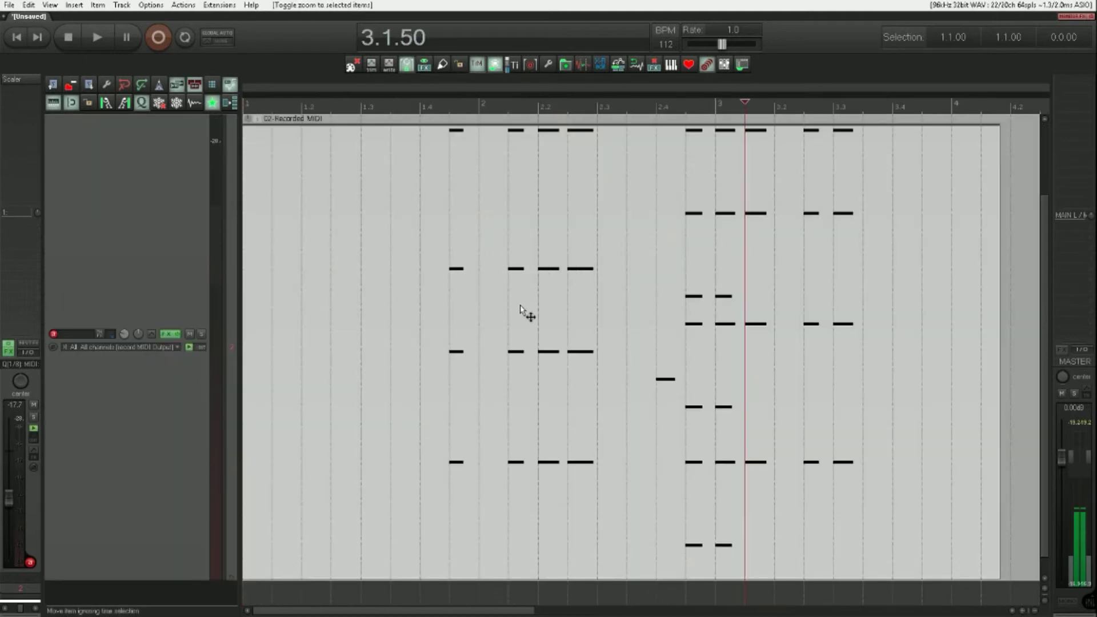
key(z)
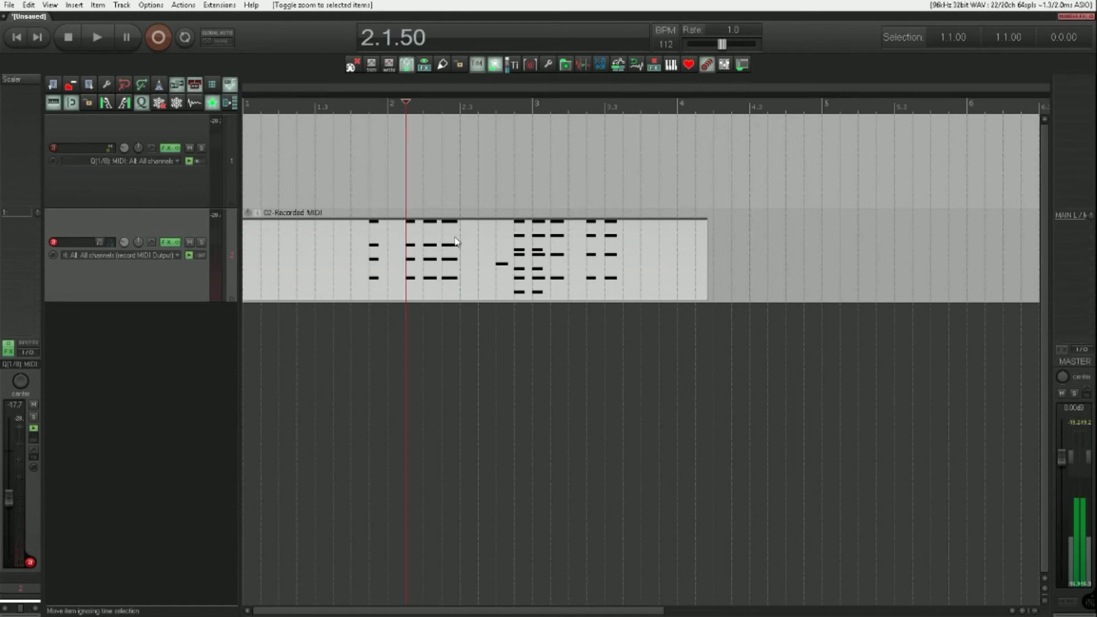
drag(374, 258, 388, 186)
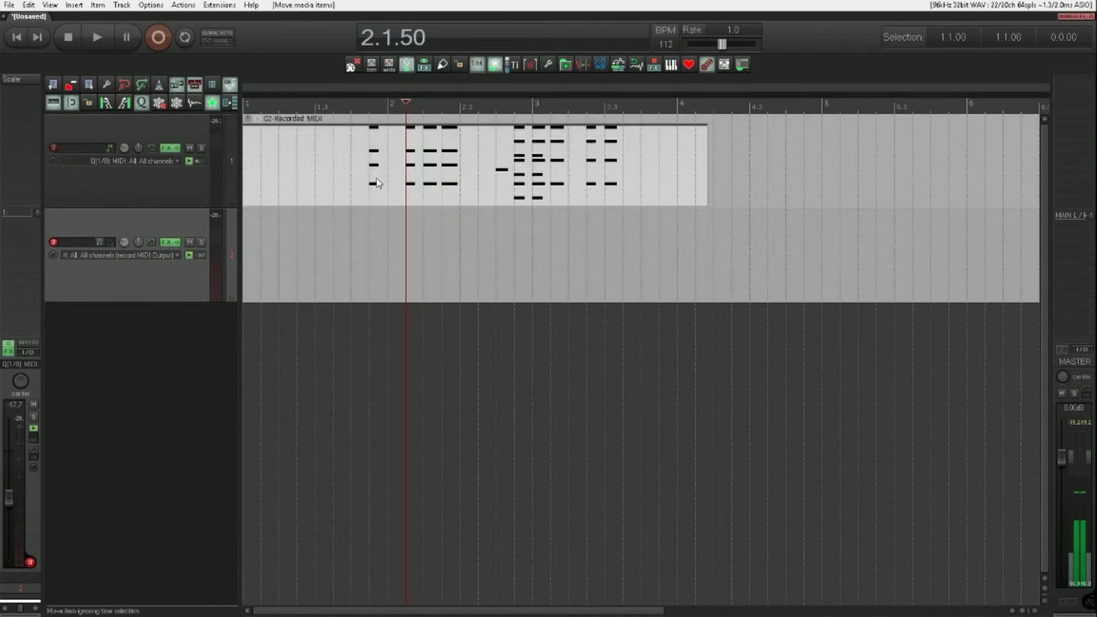